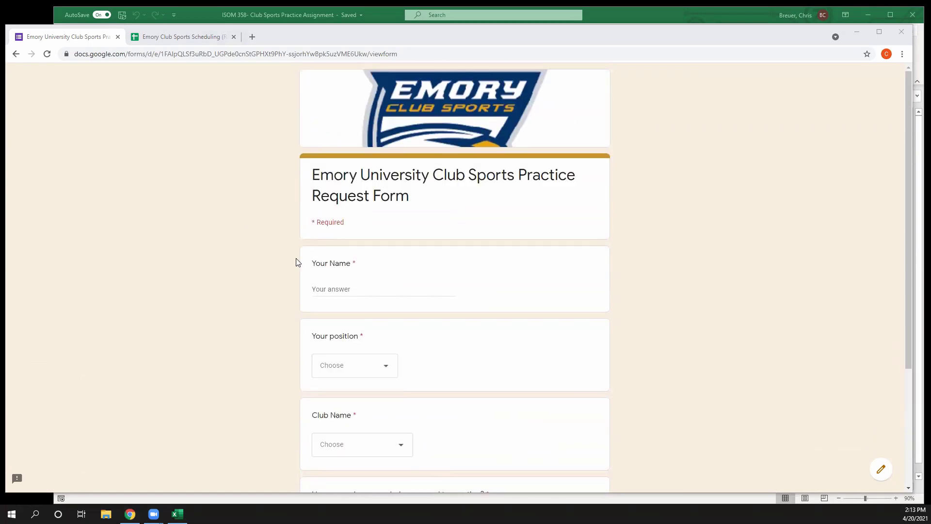
- Enter the requester's name in the practice request form and choose President as the position
{"action": "left_click", "coordinate": [324, 287]}
{"action": "type", "text": "Anna M"}
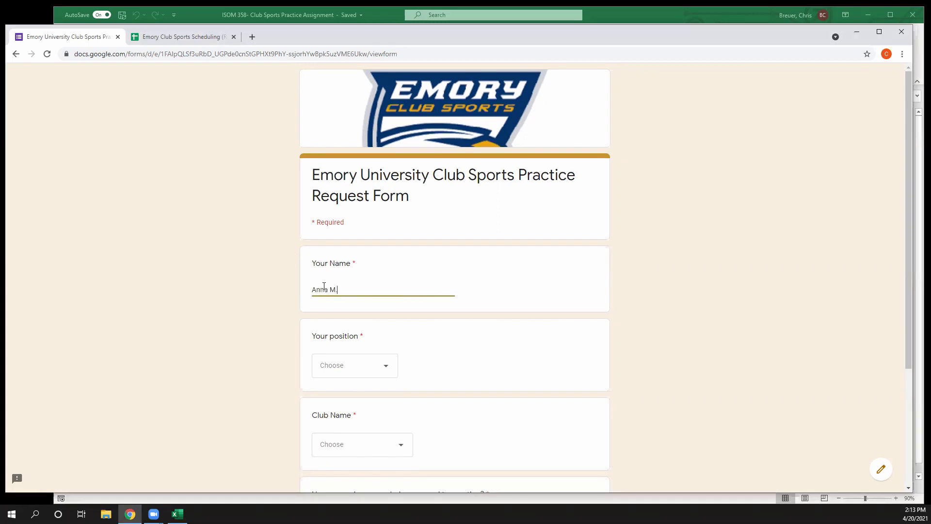
{"action": "type", "text": "."}
{"action": "key", "text": "Tab"}
{"action": "left_click", "coordinate": [360, 366]}
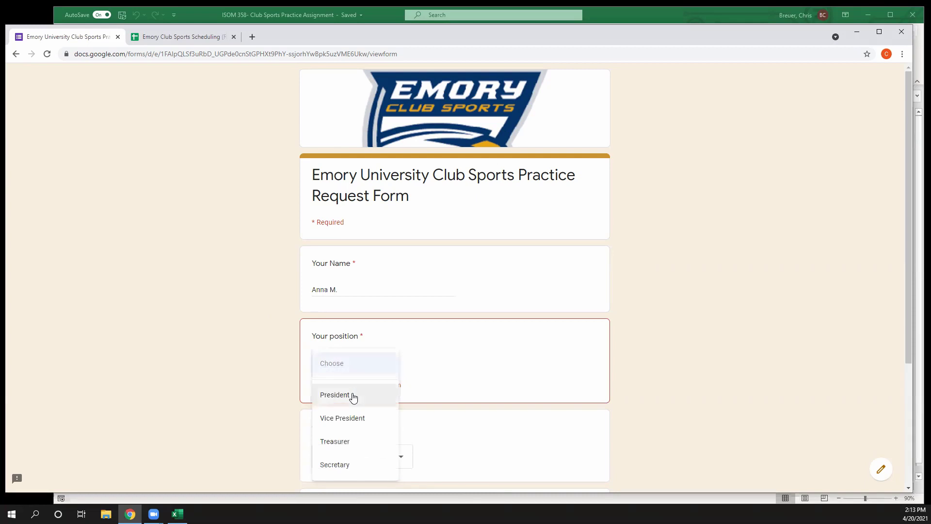
{"action": "left_click", "coordinate": [352, 395]}
- Choose Women's Ultimate as the club with 2 practice days a week, and continue to the bidding section
{"action": "scroll", "coordinate": [383, 380], "scroll_direction": "down", "scroll_amount": 3}
{"action": "left_click", "coordinate": [390, 307]}
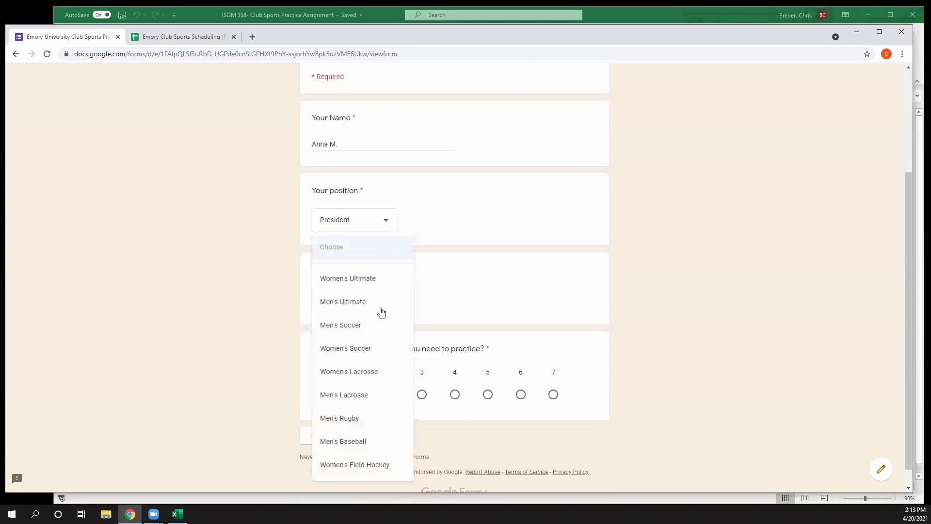
{"action": "left_click", "coordinate": [380, 287]}
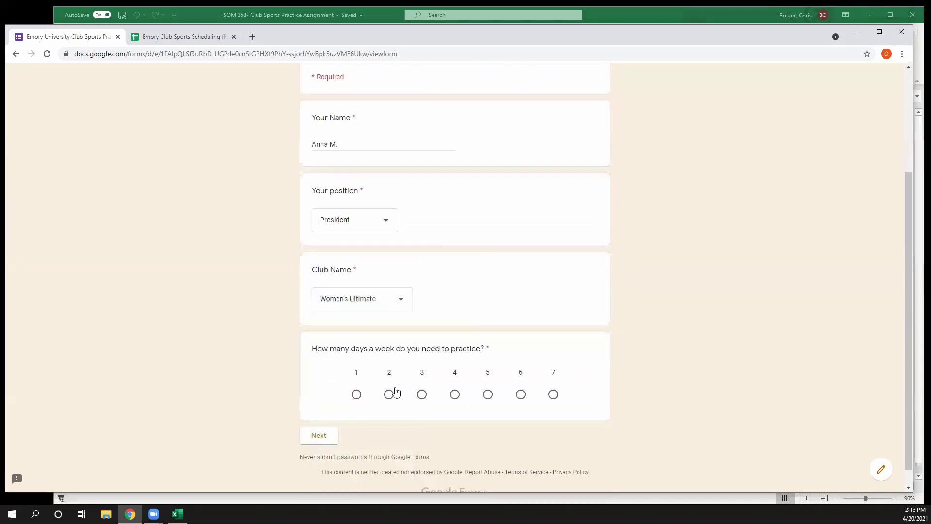
{"action": "left_click", "coordinate": [391, 394]}
{"action": "left_click", "coordinate": [324, 437]}
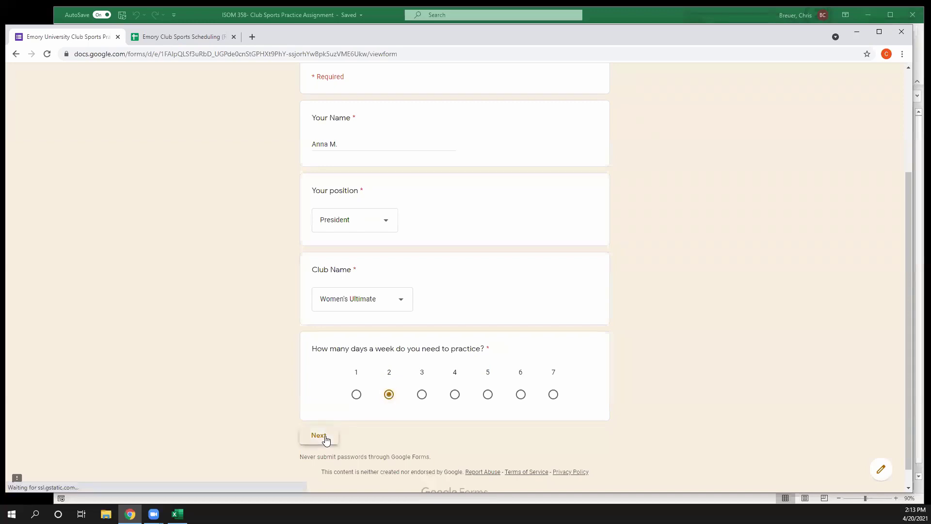
- Enter 15 as Code 1 and 7 as Bid 1
{"action": "scroll", "coordinate": [328, 326], "scroll_direction": "down", "scroll_amount": 3}
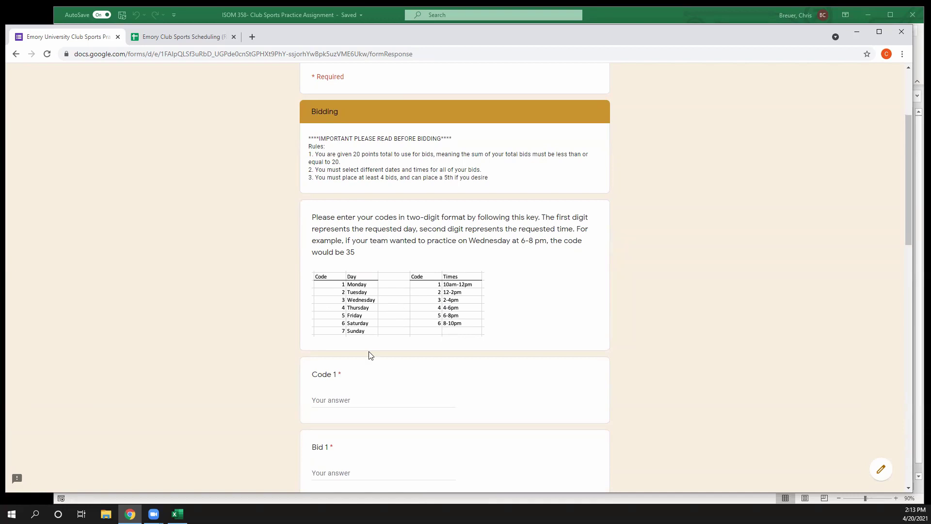
{"action": "left_click", "coordinate": [354, 398]}
{"action": "type", "text": "15"}
{"action": "key", "text": "Tab"}
{"action": "type", "text": "7"}
{"action": "scroll", "coordinate": [353, 416], "scroll_direction": "down", "scroll_amount": 2}
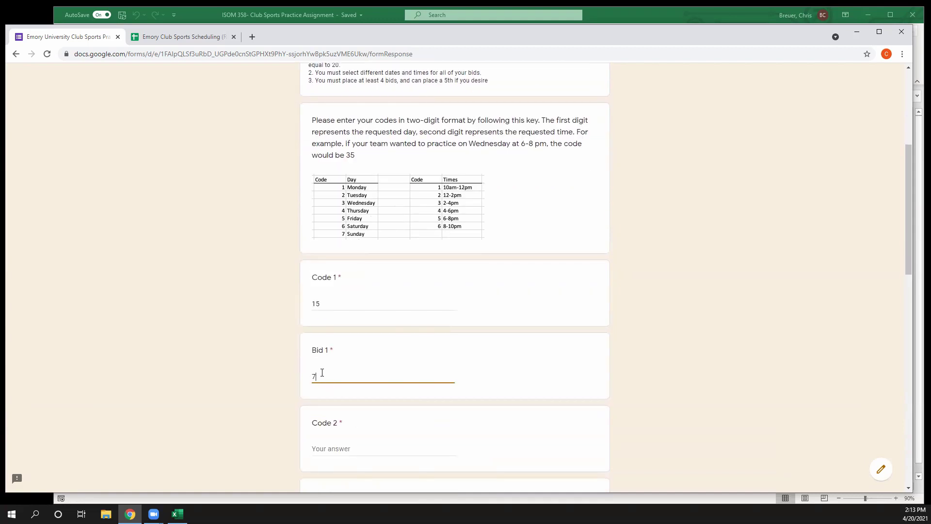
- Enter 35 as Code 2 and 7 as Bid 2
{"action": "scroll", "coordinate": [327, 362], "scroll_direction": "down", "scroll_amount": 2}
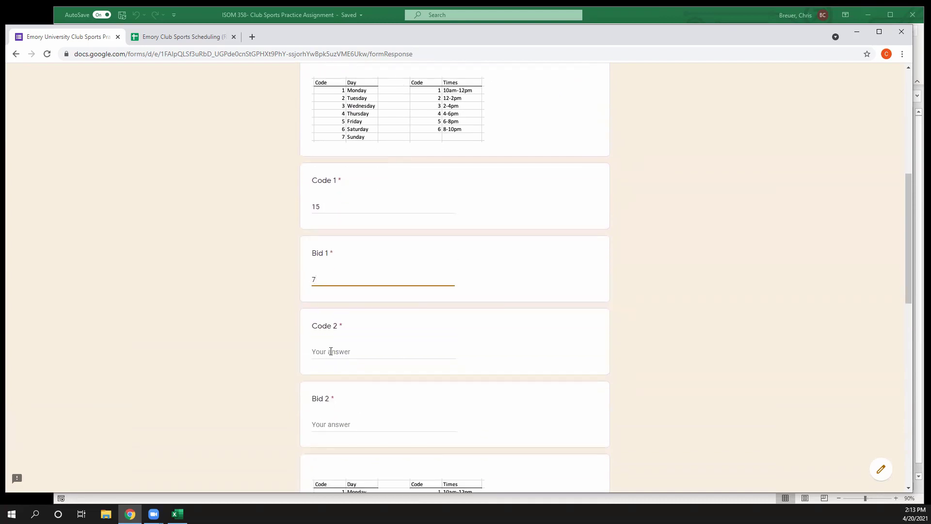
{"action": "left_click", "coordinate": [330, 351]}
{"action": "type", "text": "35"}
{"action": "key", "text": "Tab"}
{"action": "type", "text": "7"}
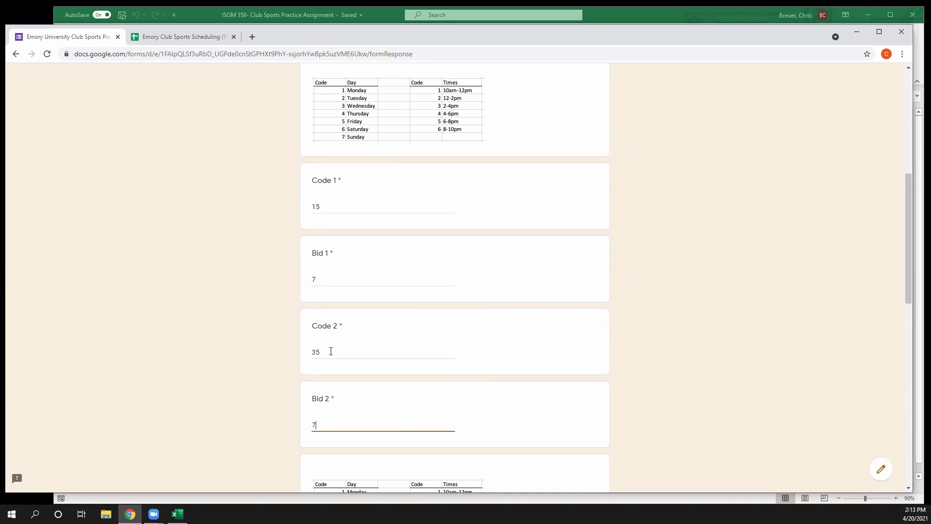
- Enter 25 as Code 3 and 3 as Bid 3
{"action": "key", "text": "Tab"}
{"action": "type", "text": "2"}
{"action": "key", "text": "Tab"}
{"action": "type", "text": "3"}
- Enter 45 as Code 4 and 3 as Bid 4, then submit the form without a fifth bid
{"action": "key", "text": "Tab"}
{"action": "type", "text": "45"}
{"action": "key", "text": "Tab"}
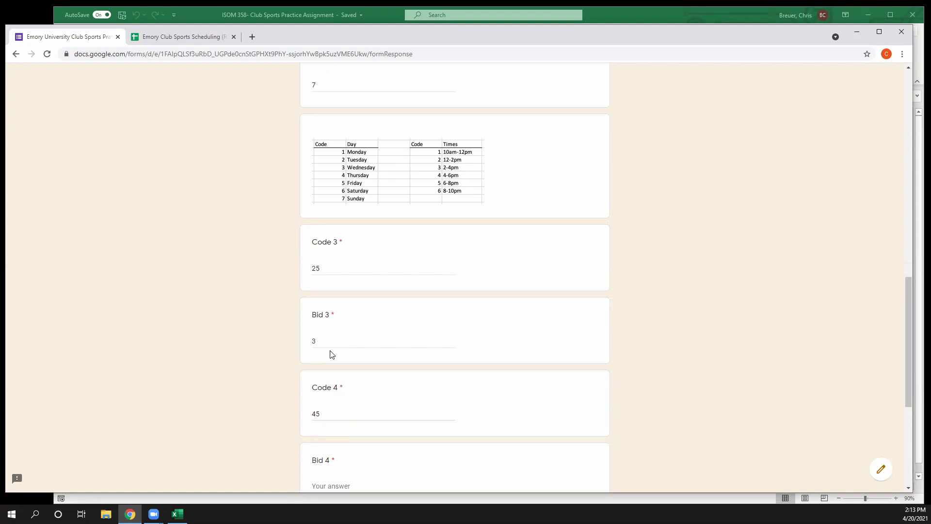
{"action": "type", "text": "3"}
{"action": "scroll", "coordinate": [388, 364], "scroll_direction": "down", "scroll_amount": 5}
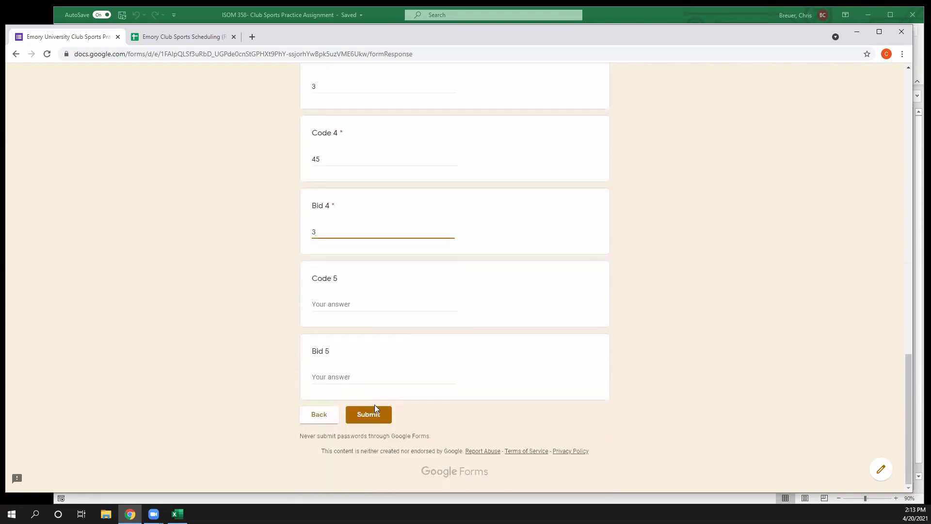
{"action": "left_click", "coordinate": [372, 415]}
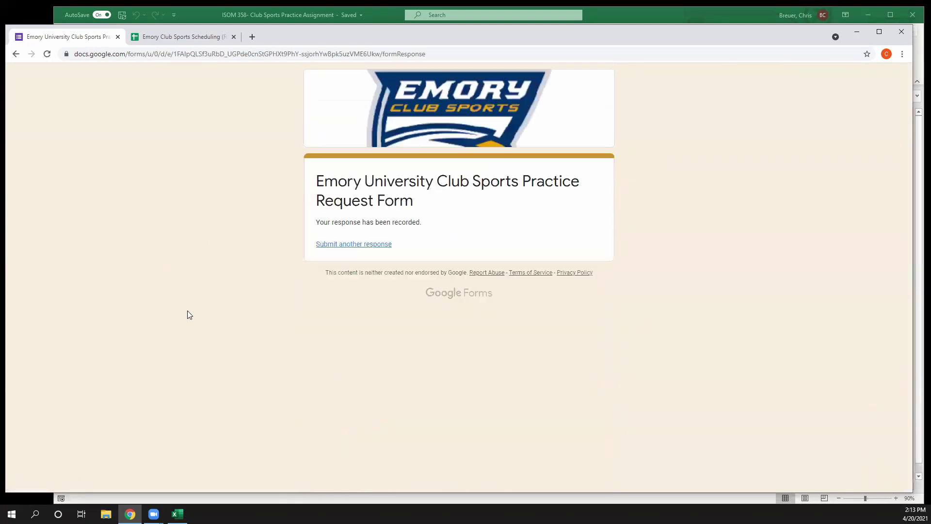
- Check the Women's Ultimate entry in the Emory Club Sports Scheduling (Responses) spreadsheet
{"action": "left_click", "coordinate": [187, 37]}
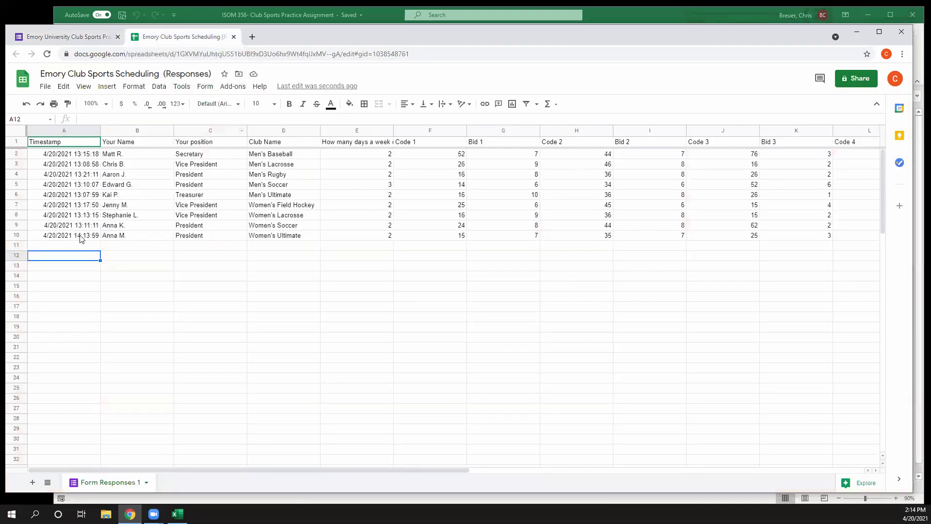
{"action": "left_click", "coordinate": [114, 238]}
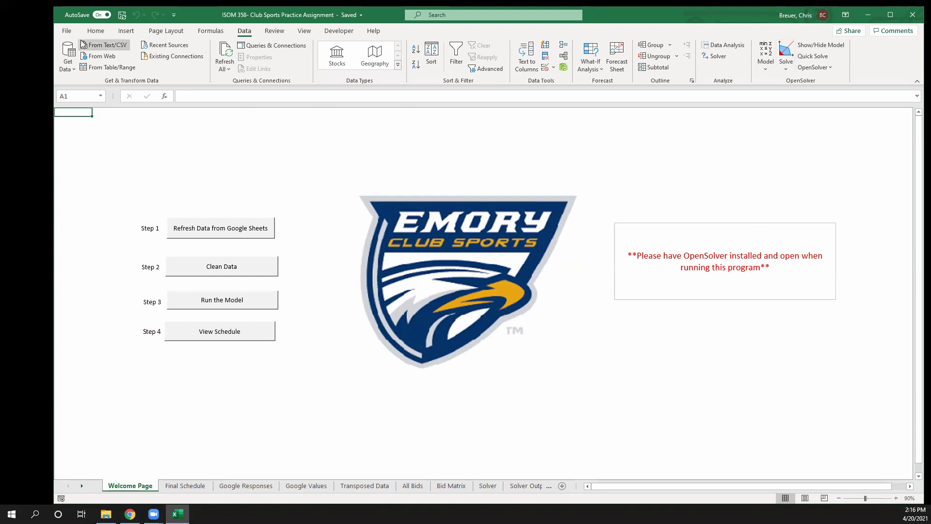
- In the Excel practice assignment workbook, refresh the data from Google Sheets and check the imported Google Responses sheet
{"action": "left_click", "coordinate": [95, 32]}
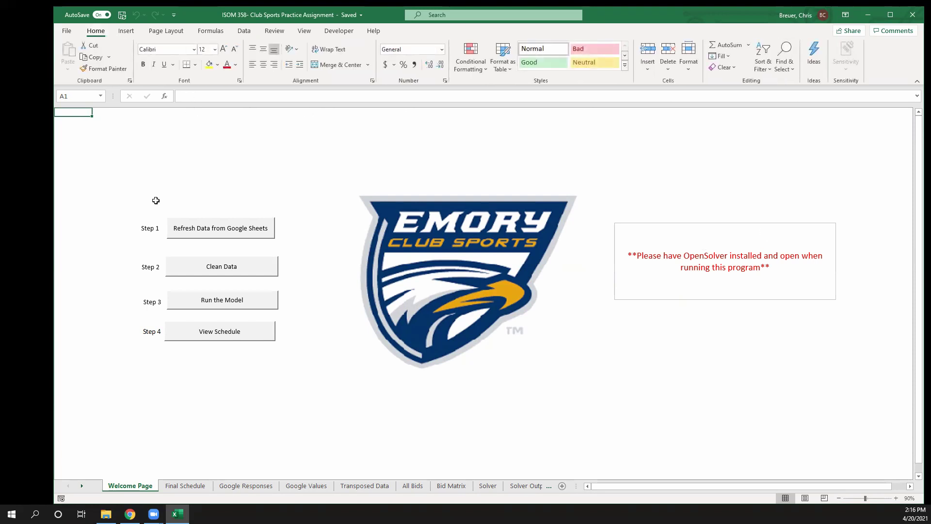
{"action": "left_click", "coordinate": [192, 234]}
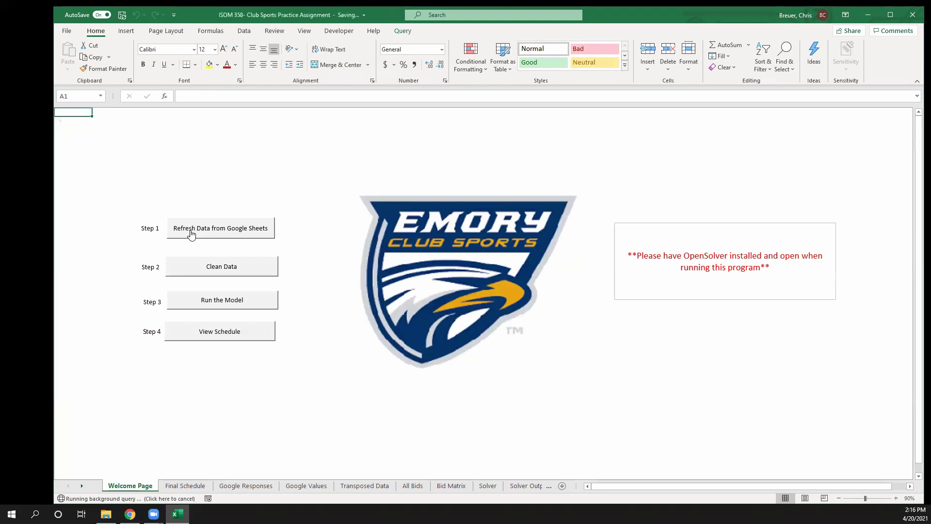
{"action": "left_click", "coordinate": [246, 486]}
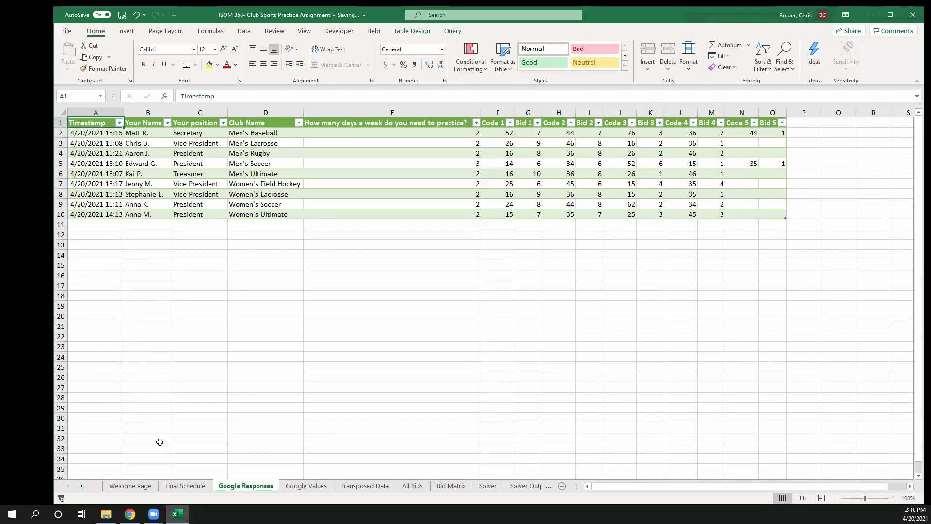
- Run the Clean Data step from the Welcome Page and review the Google Responses, Google Values and Transposed Data sheets
{"action": "left_click", "coordinate": [130, 485]}
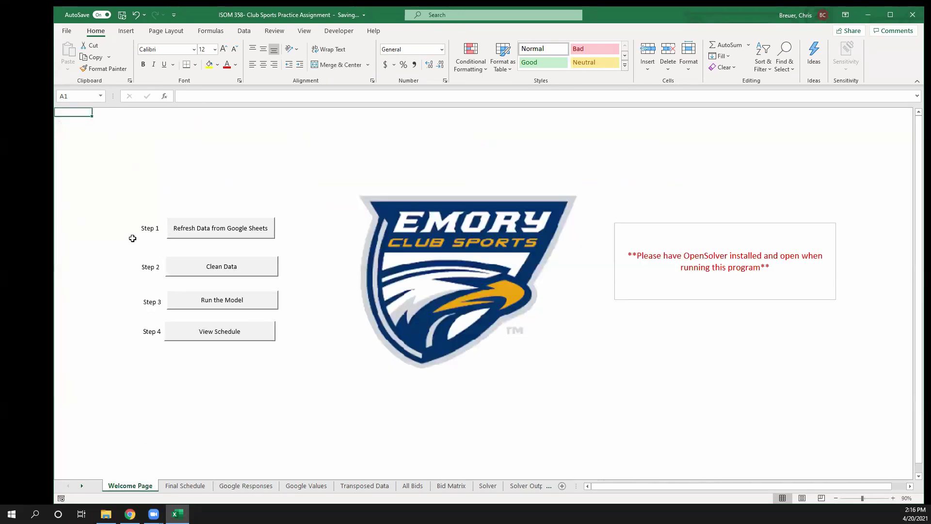
{"action": "left_click", "coordinate": [180, 270]}
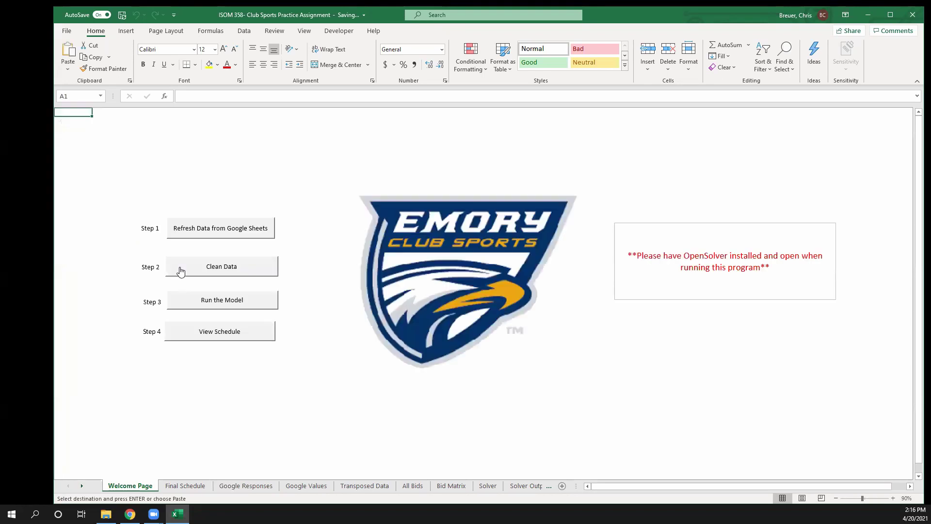
{"action": "left_click", "coordinate": [251, 487]}
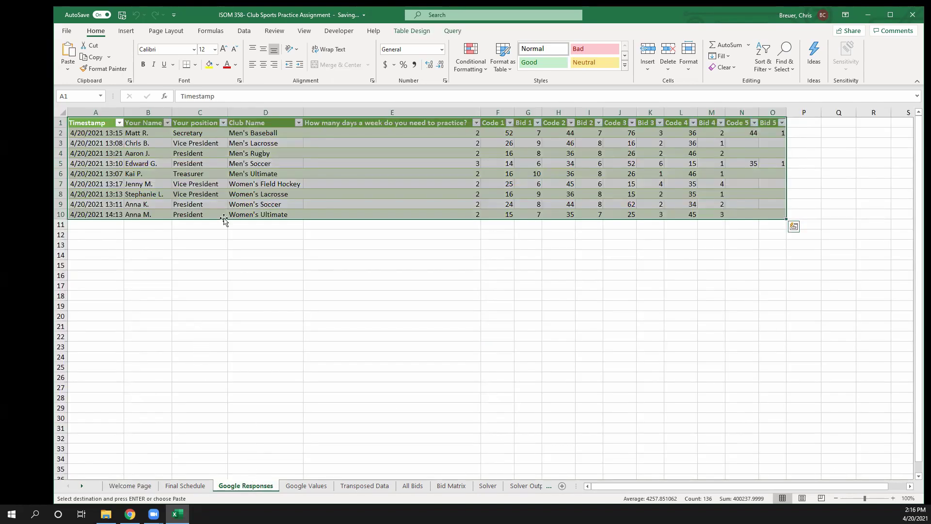
{"action": "left_click", "coordinate": [306, 487]}
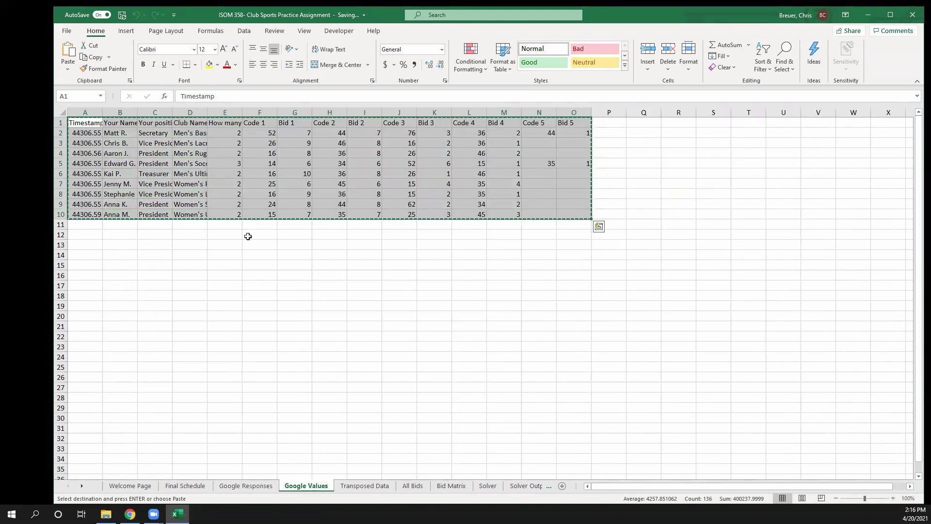
{"action": "left_click", "coordinate": [361, 487]}
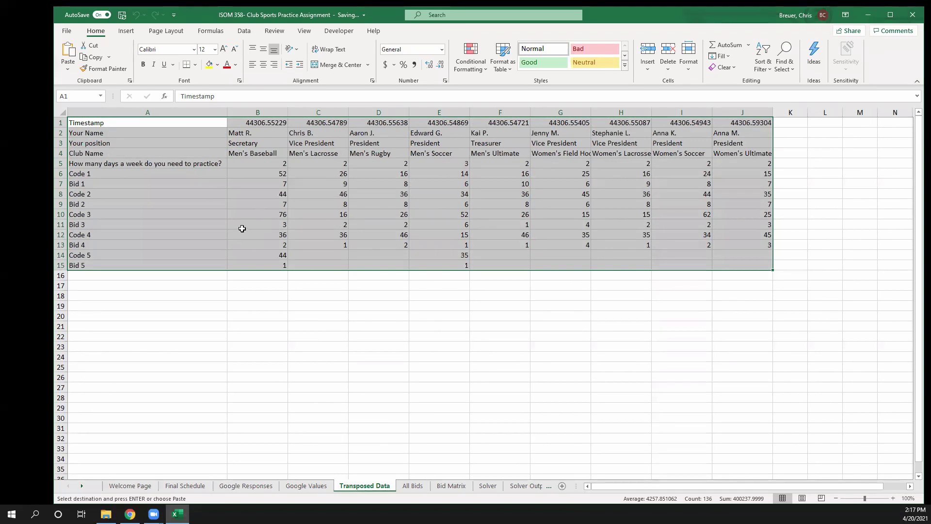
{"action": "left_click", "coordinate": [271, 174]}
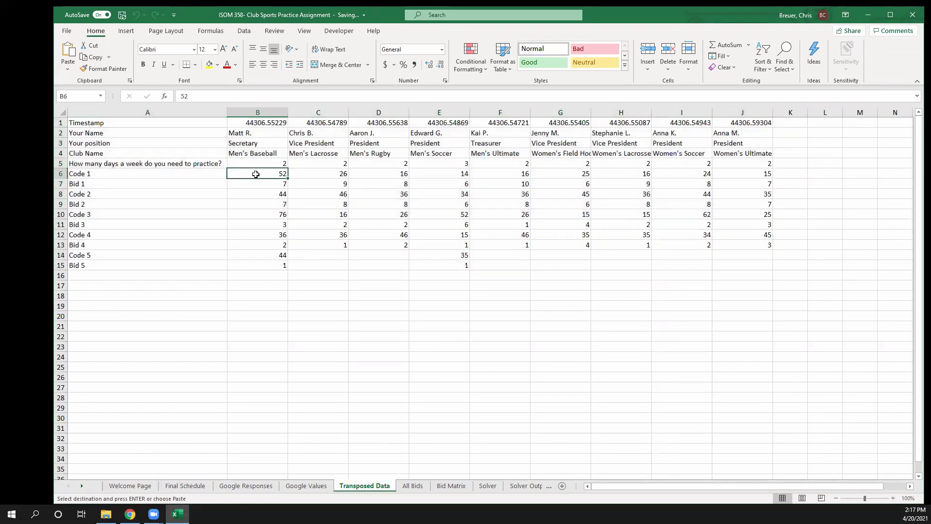
- Check the Women's Ultimate bids for codes 15, 25, 45 and 35 in the Bid Matrix sheet
{"action": "left_click", "coordinate": [451, 486]}
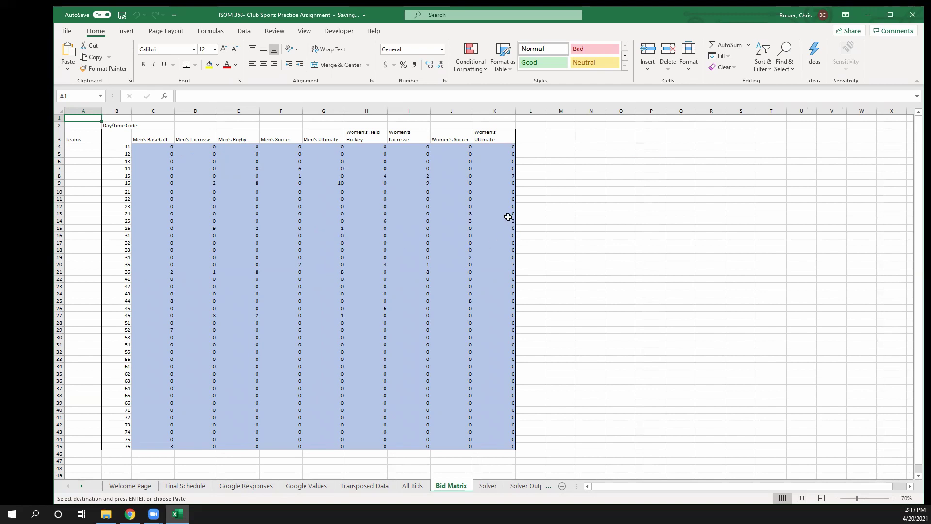
{"action": "left_click", "coordinate": [507, 176]}
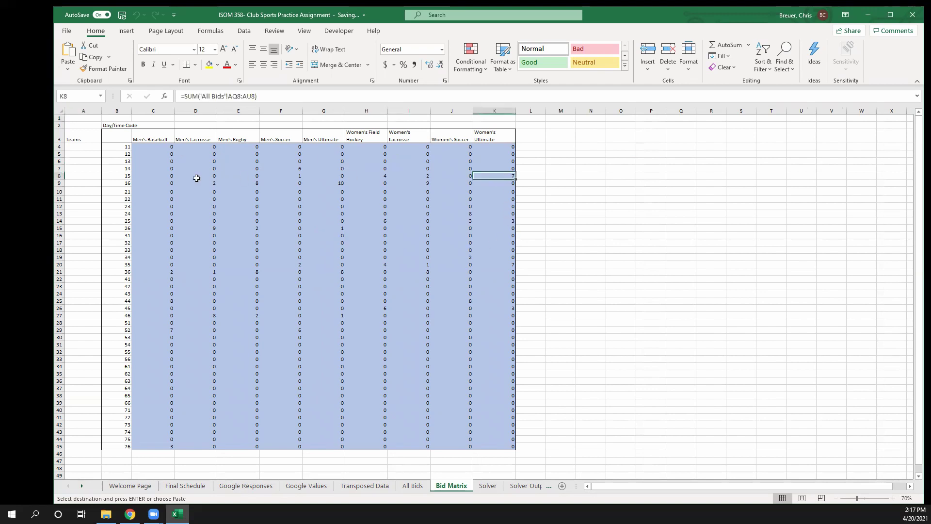
{"action": "left_click", "coordinate": [510, 222]}
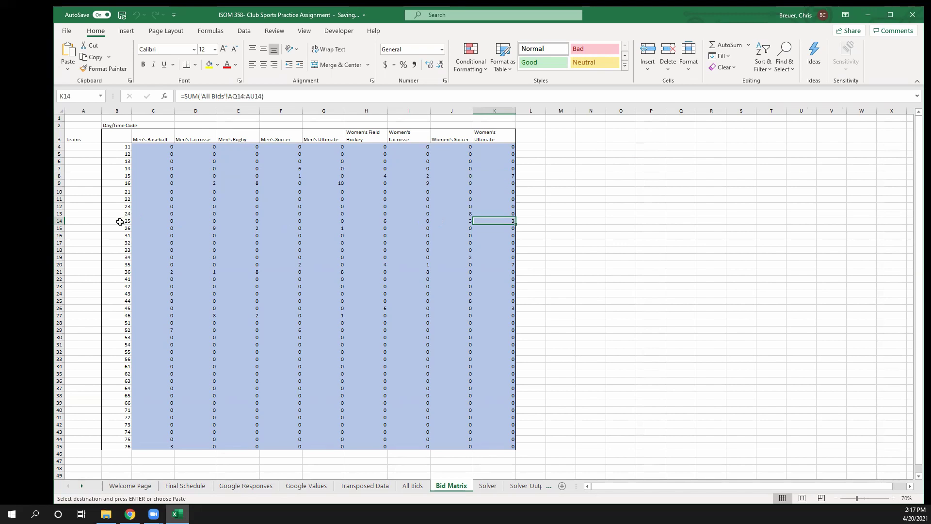
{"action": "left_click", "coordinate": [511, 309]}
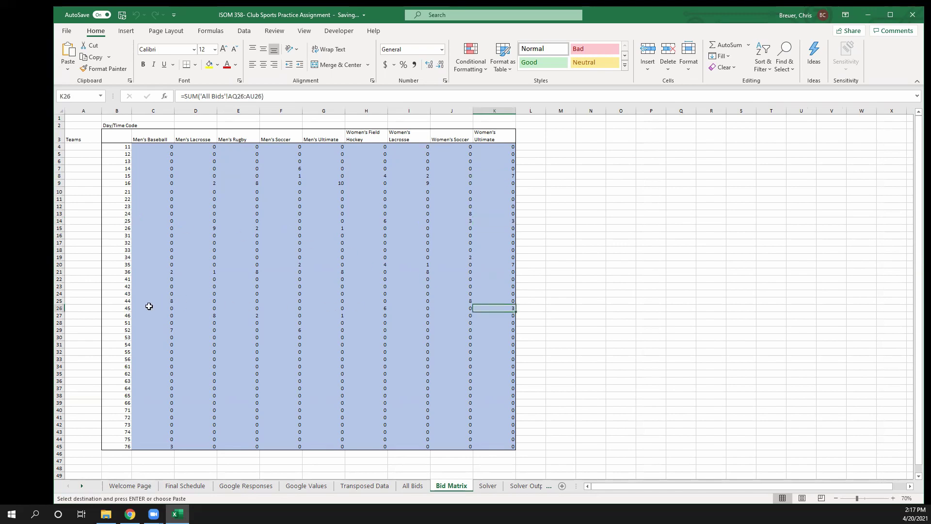
{"action": "left_click", "coordinate": [506, 264]}
- Run the scheduling model from the Welcome Page and review the assignments and constraints on the Solver sheet
{"action": "left_click", "coordinate": [136, 486]}
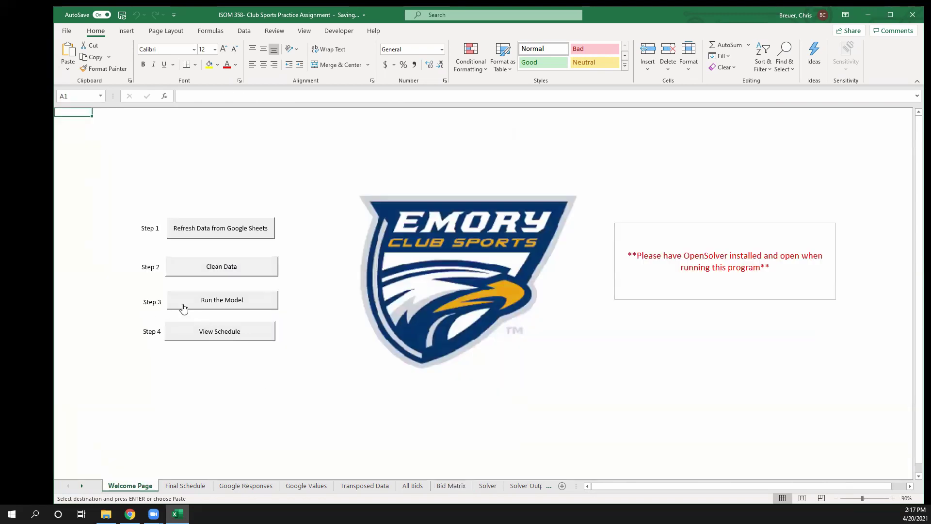
{"action": "left_click", "coordinate": [196, 298]}
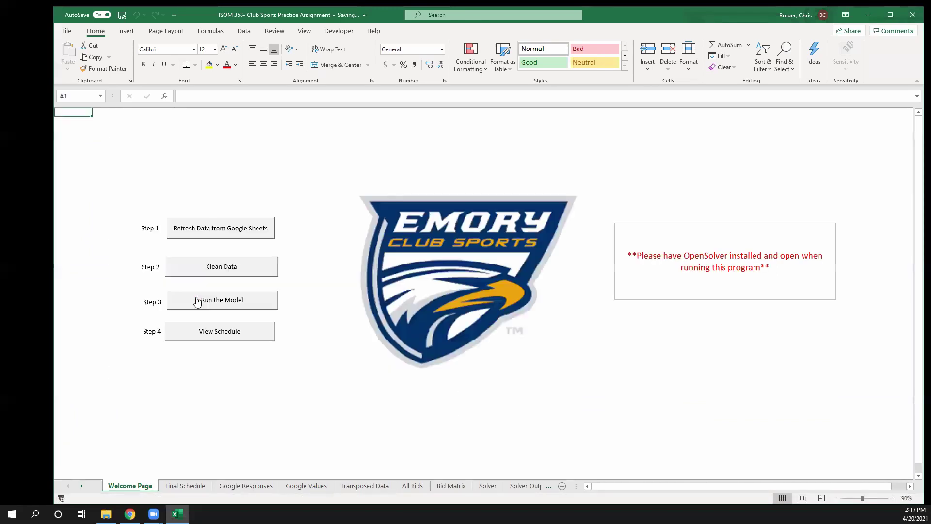
{"action": "left_click", "coordinate": [488, 486]}
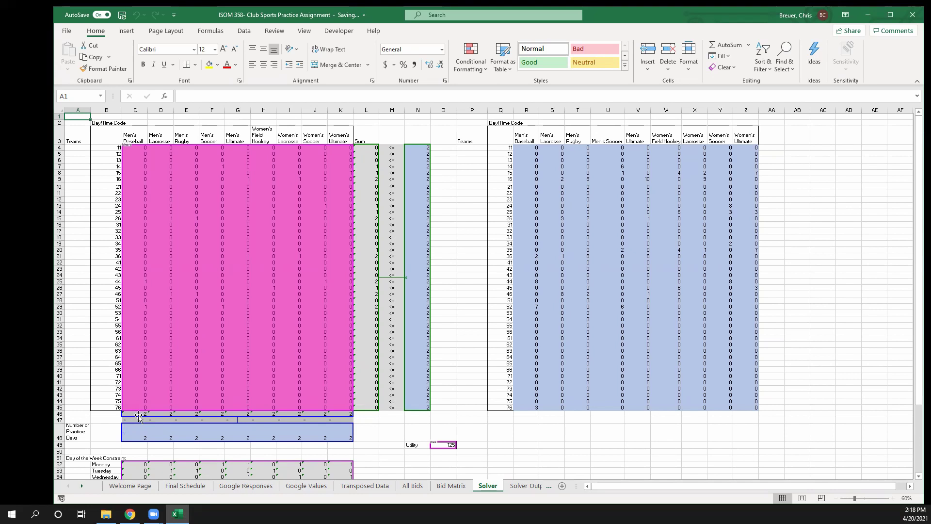
{"action": "scroll", "coordinate": [139, 415], "scroll_direction": "down", "scroll_amount": 3}
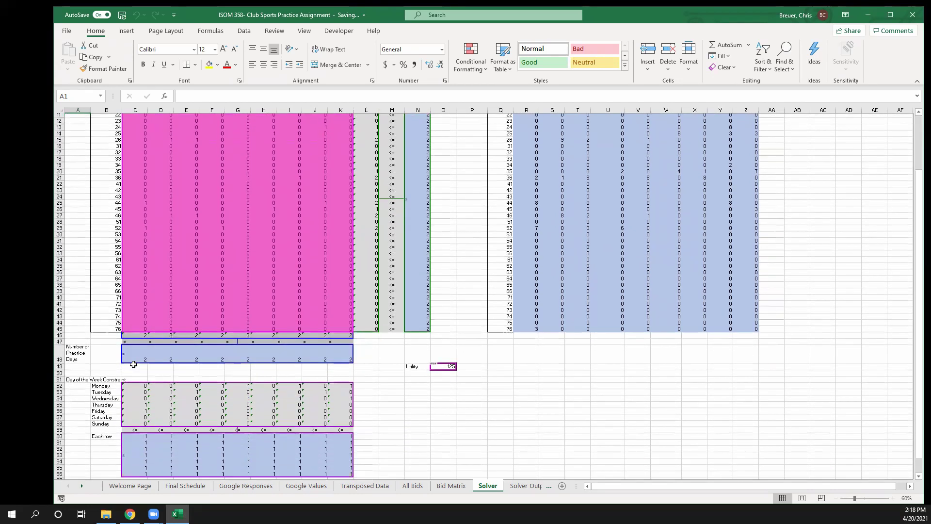
{"action": "scroll", "coordinate": [133, 365], "scroll_direction": "down", "scroll_amount": 2}
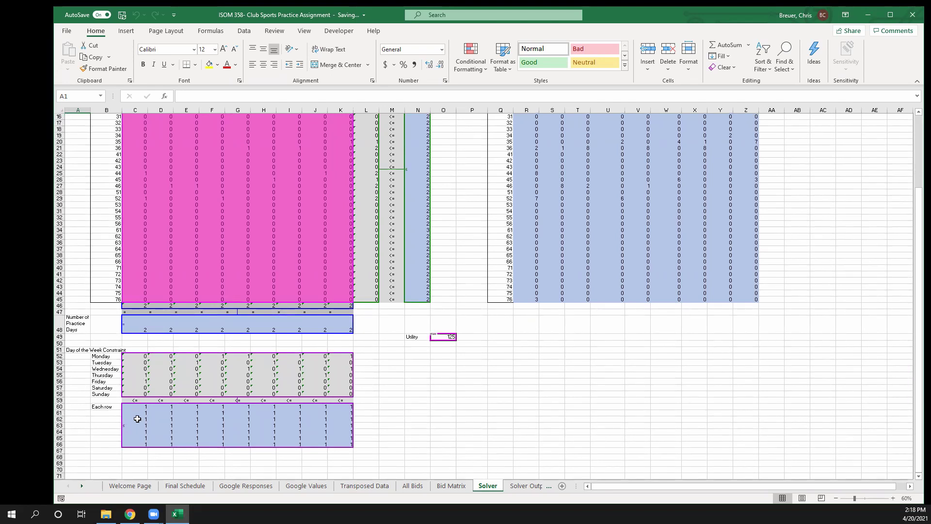
{"action": "scroll", "coordinate": [146, 397], "scroll_direction": "up", "scroll_amount": 3}
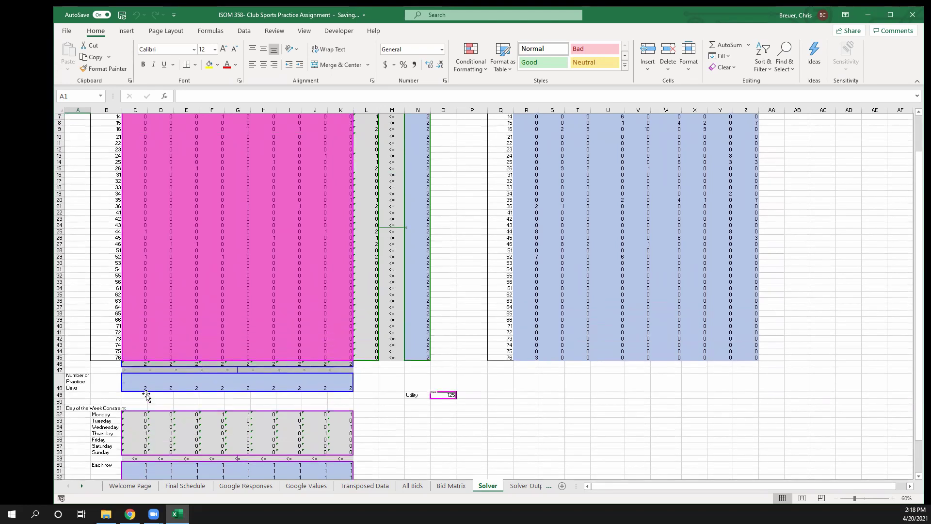
- Return to the Welcome Page and display the final practice schedule
{"action": "left_click", "coordinate": [131, 486]}
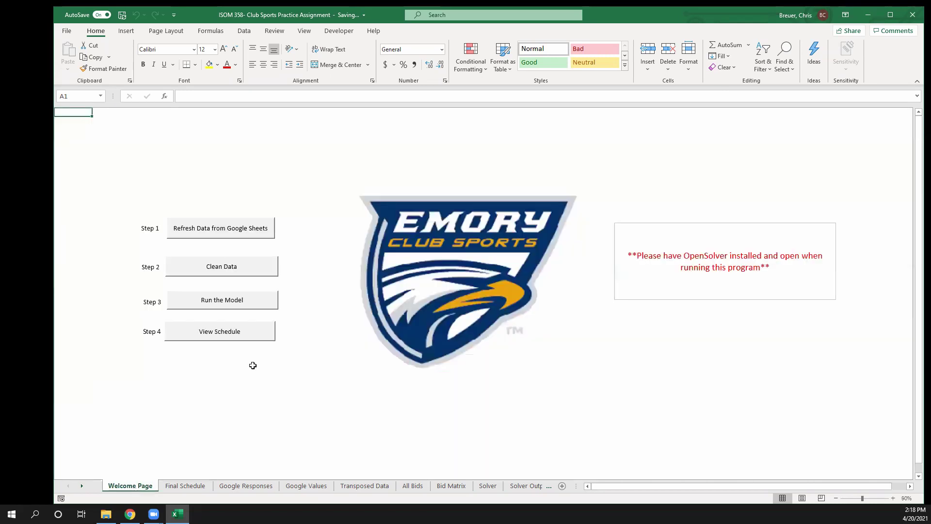
{"action": "left_click", "coordinate": [253, 338]}
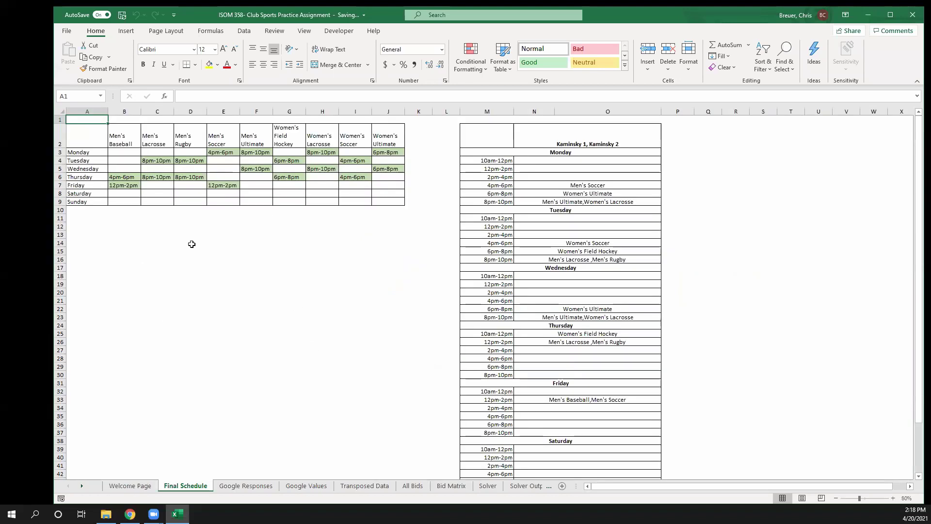